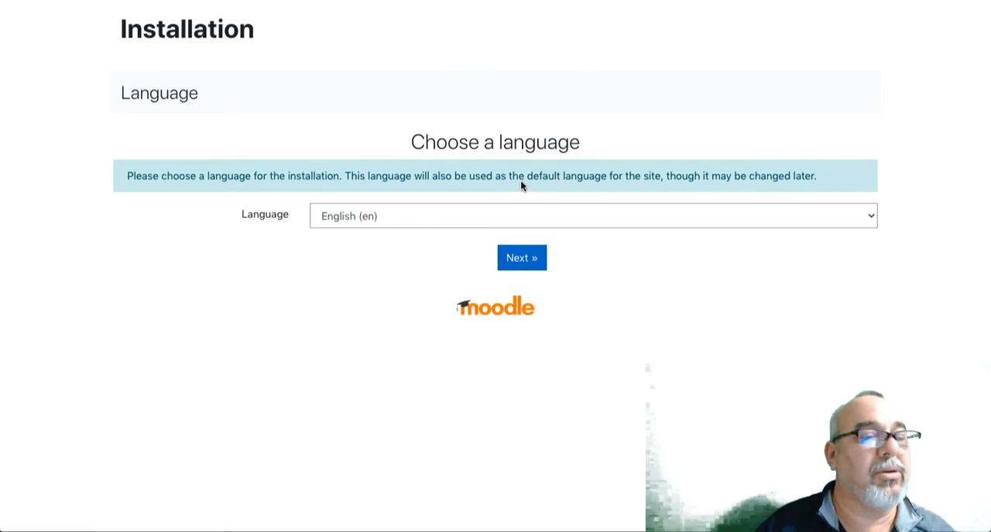
Keep English (en) as the installation language and accept the default web address and directory paths
click(529, 258)
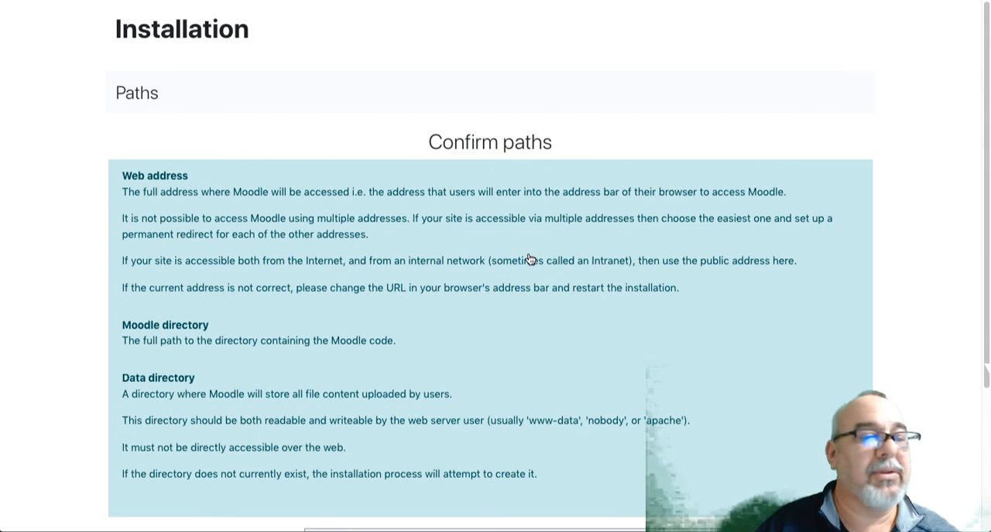
scroll(529, 259, down, 5)
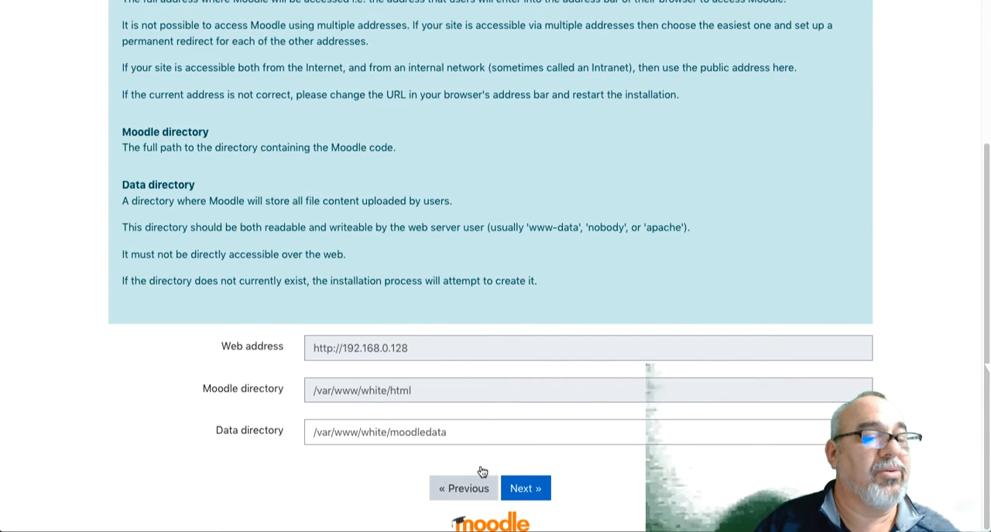
click(524, 489)
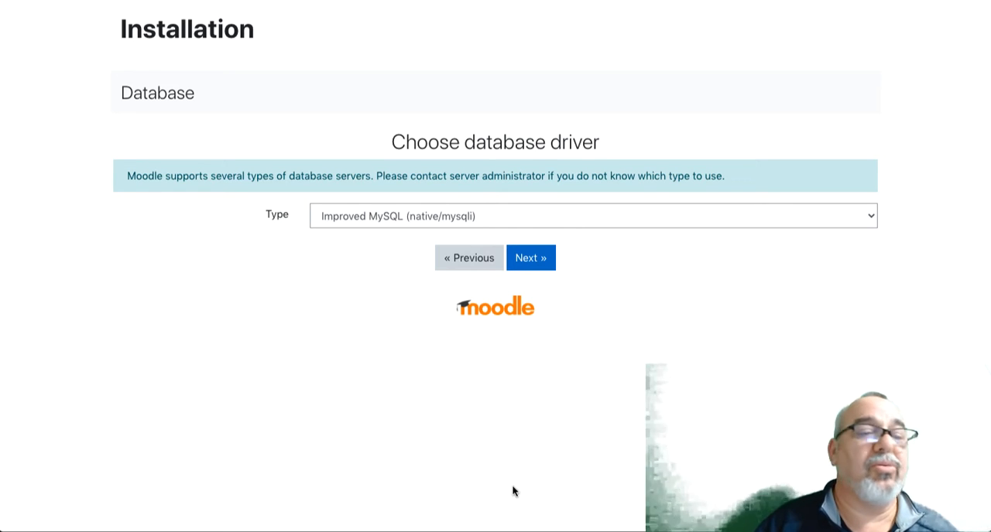
Choose MariaDB (native/mariadb) as the database driver and proceed to the database settings
click(592, 220)
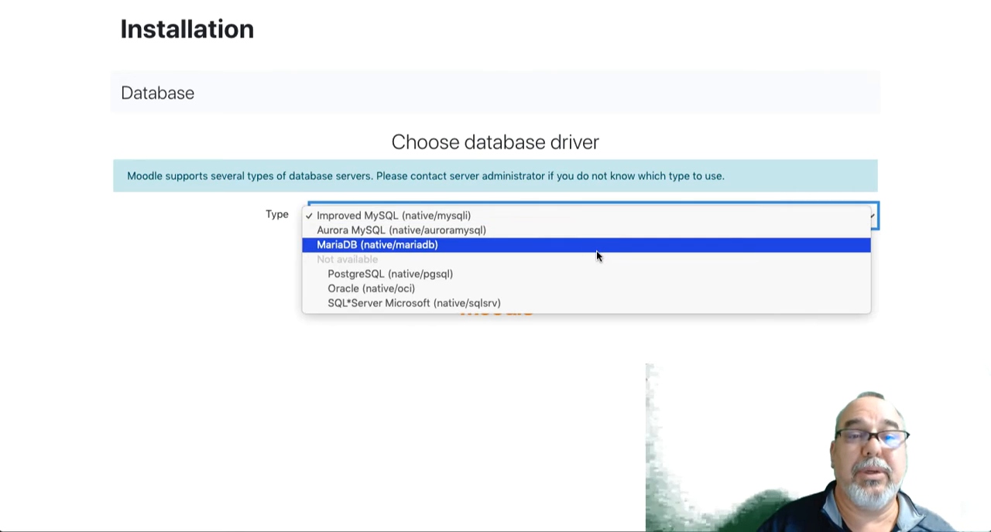
click(596, 251)
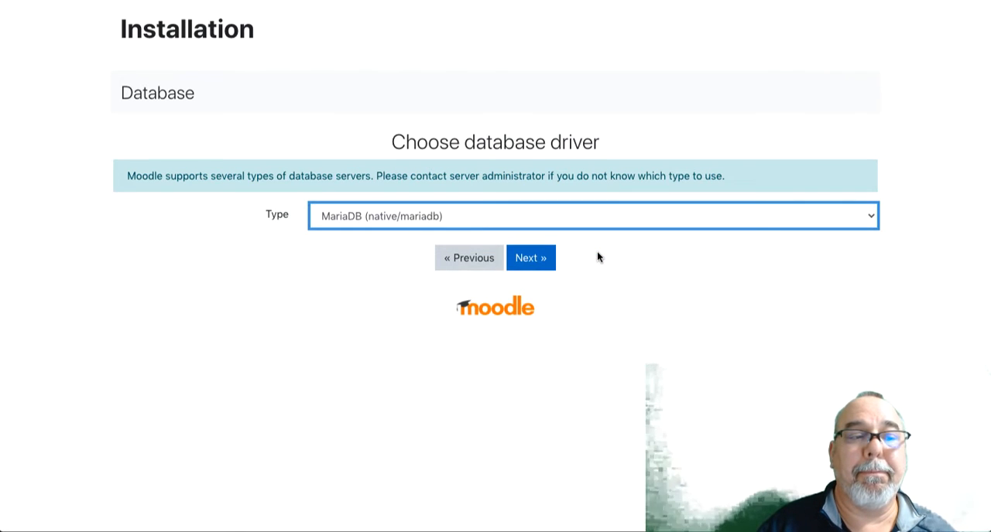
click(528, 263)
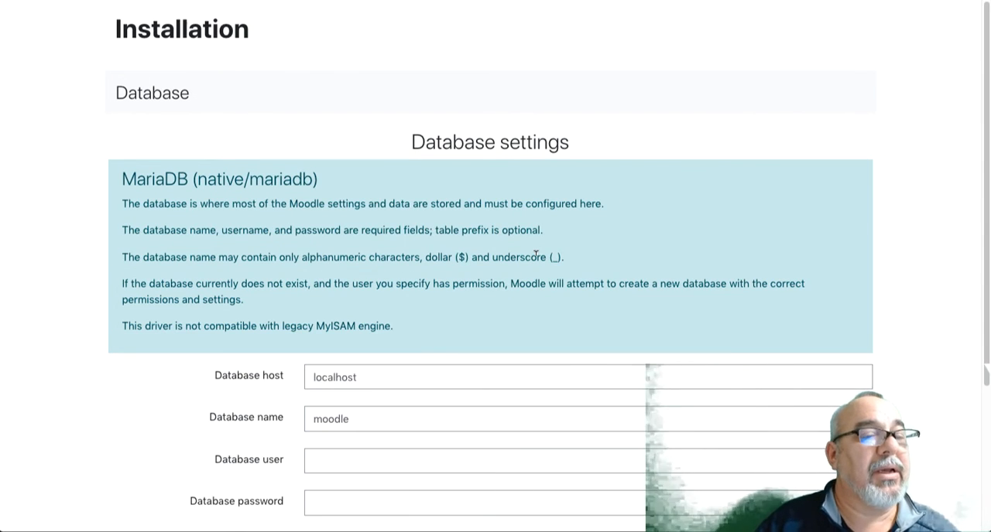
Set the database user to moodleuser, enter the database password, and submit the database settings
scroll(535, 255, down, 1)
scroll(536, 254, down, 3)
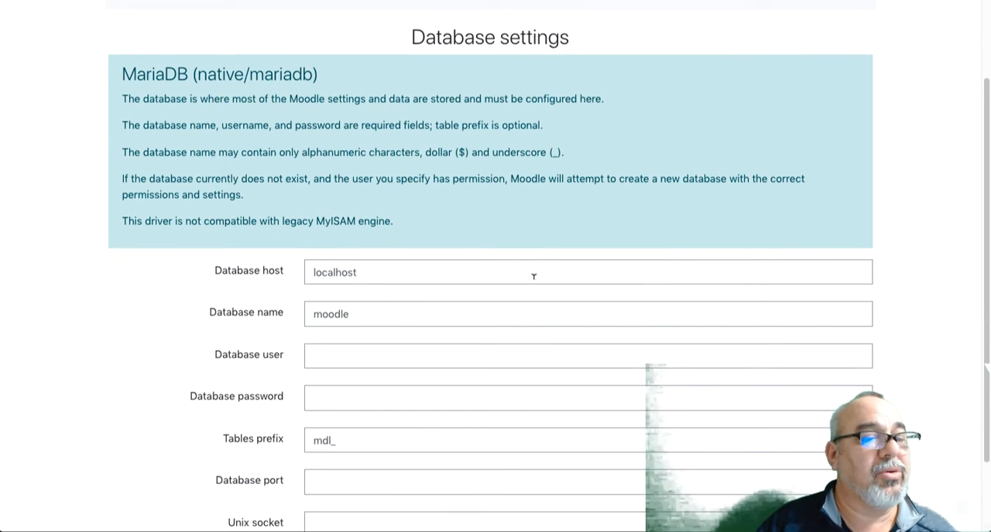
scroll(520, 316, down, 2)
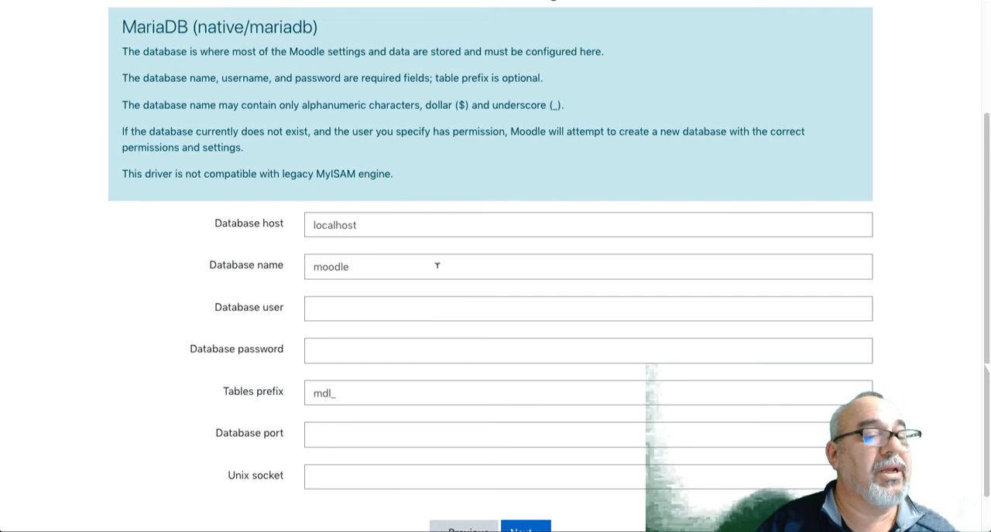
click(403, 310)
text(moo)
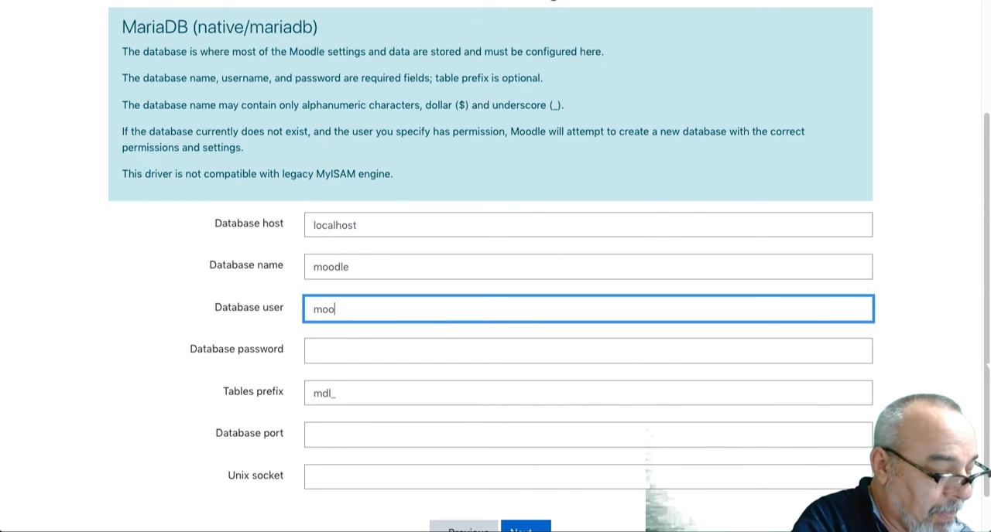
text(dleuser)
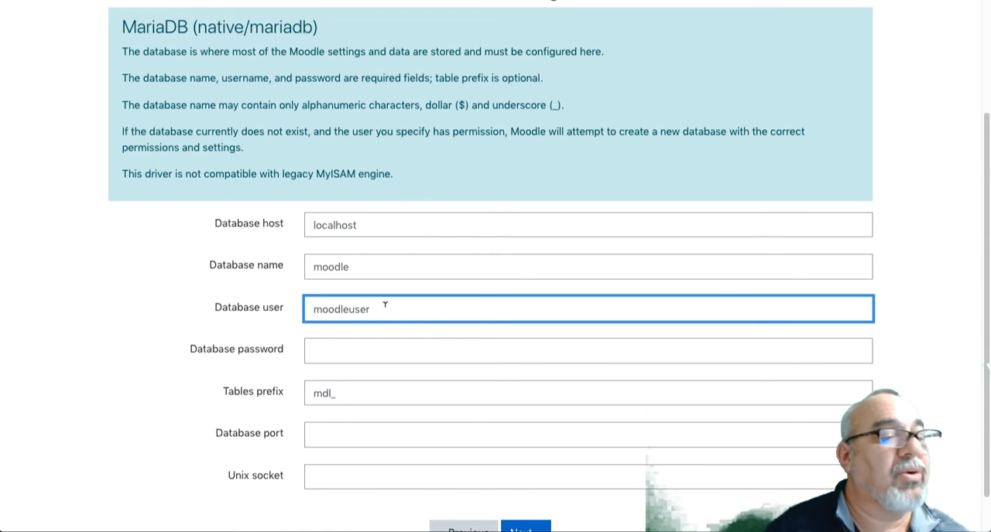
click(394, 349)
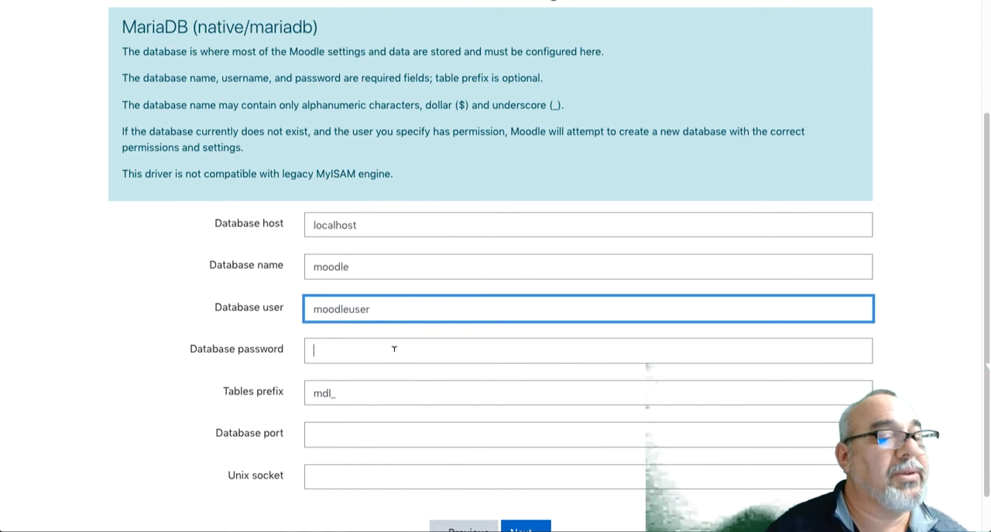
text(pa)
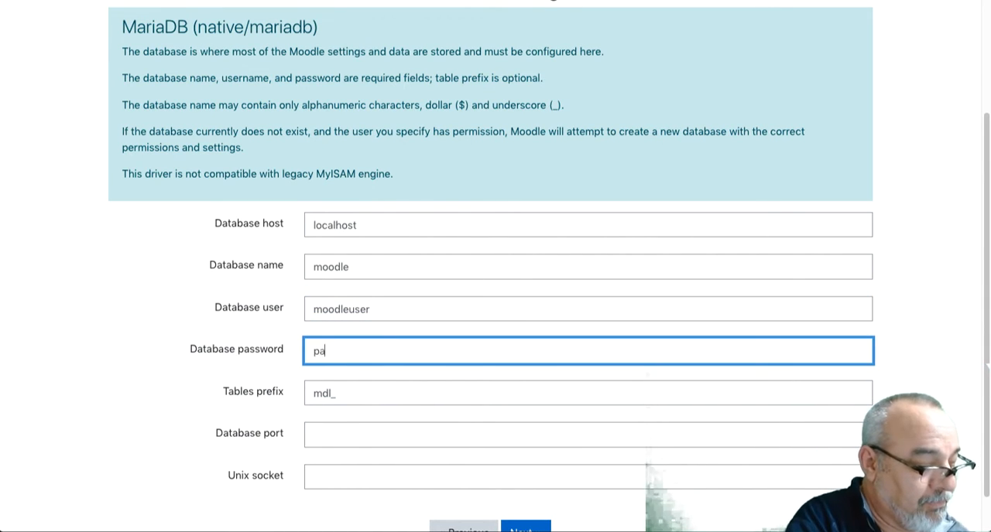
text(ssword)
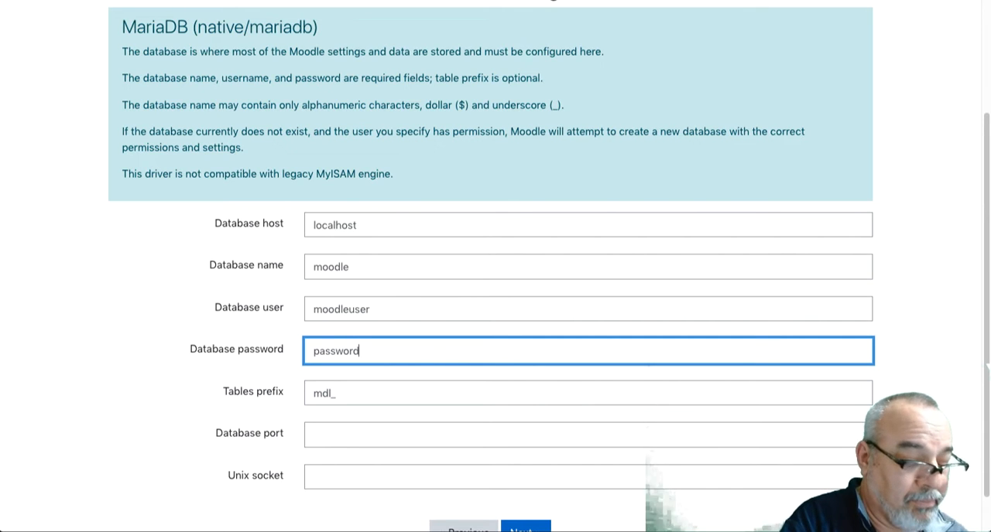
key(Return)
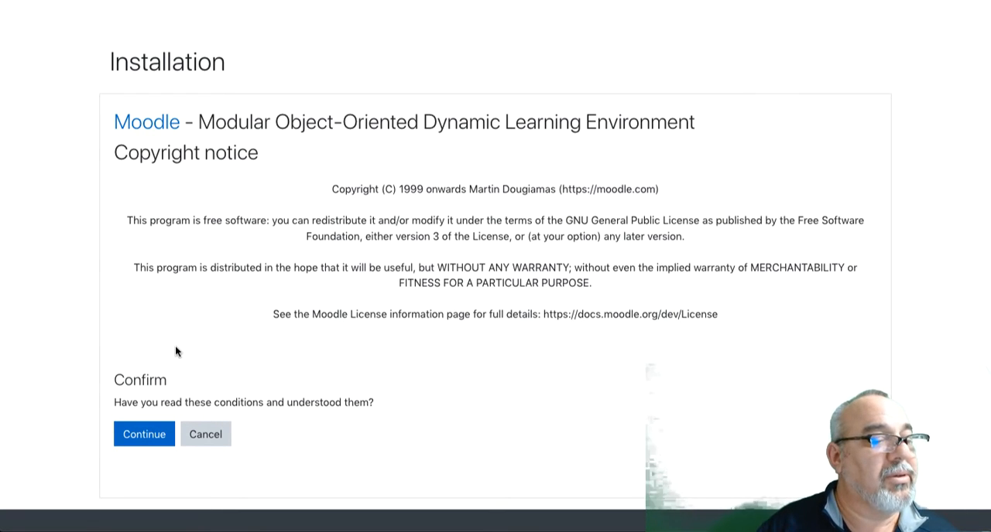
Accept the copyright conditions, review the server checks, and continue with the installation
click(145, 437)
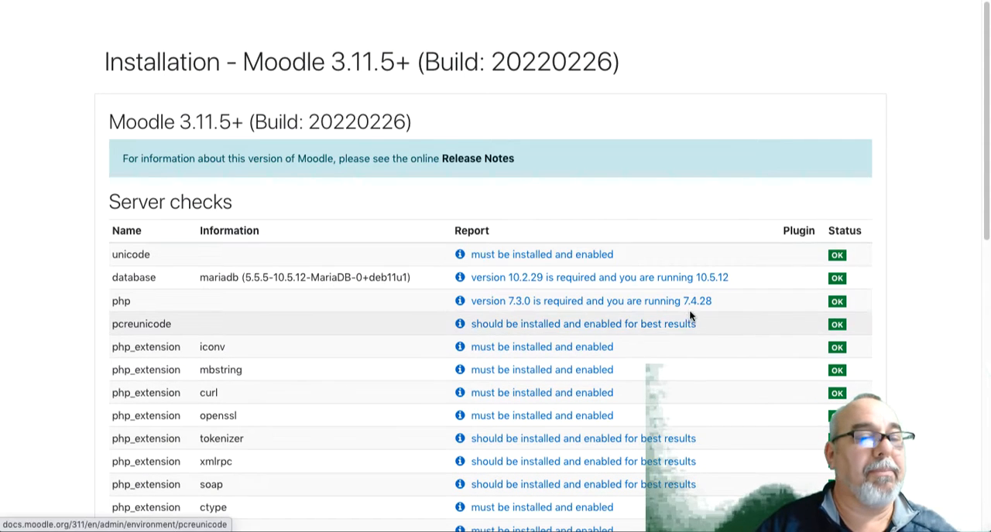
scroll(689, 313, down, 5)
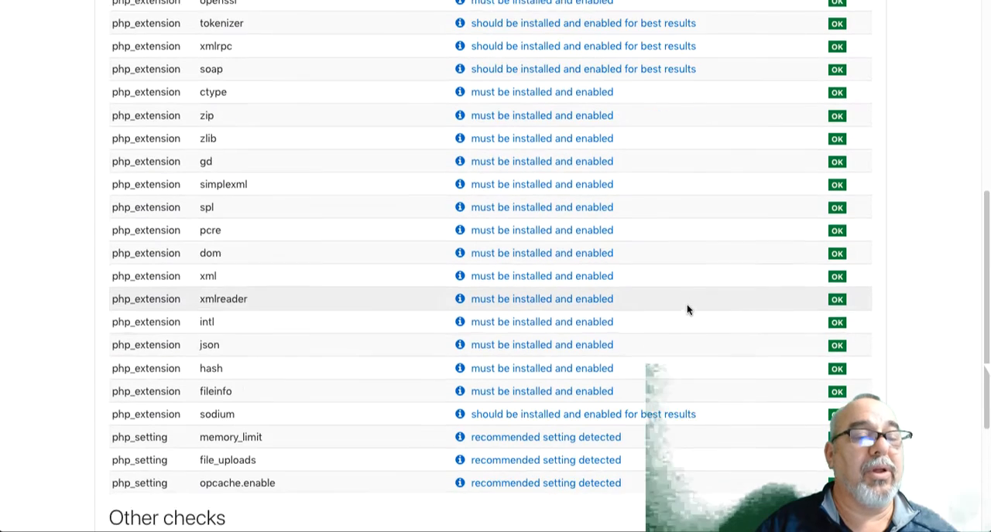
scroll(687, 310, down, 3)
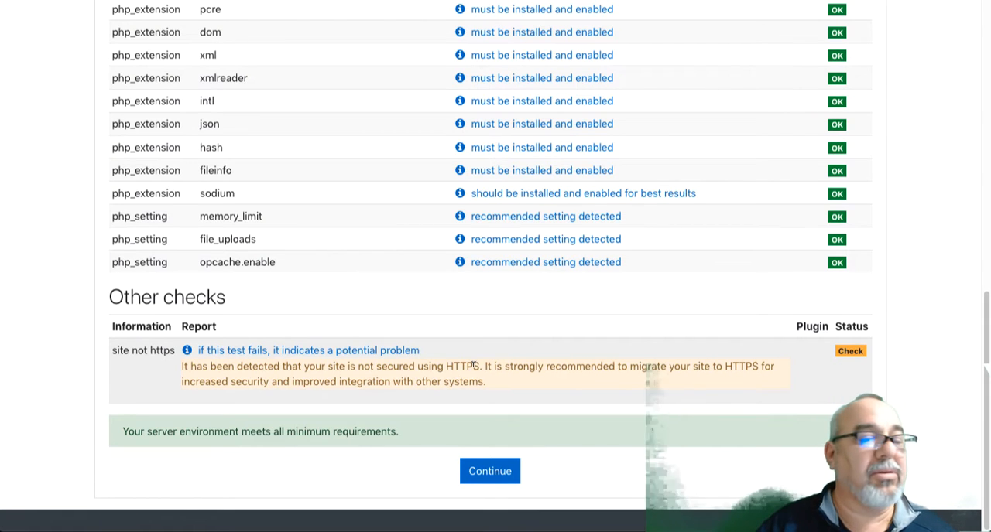
click(495, 473)
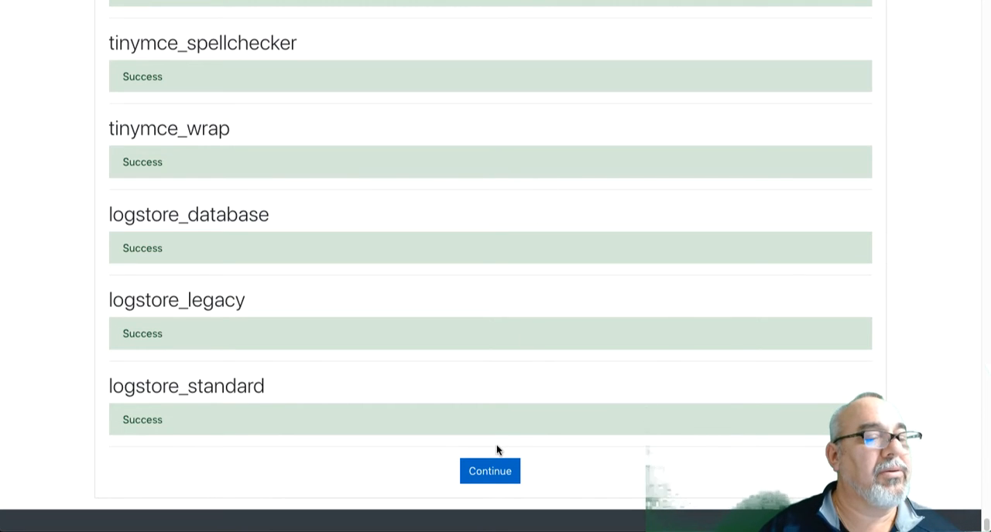
Review the component installation results and continue to the administrator account setup
scroll(541, 364, up, 5)
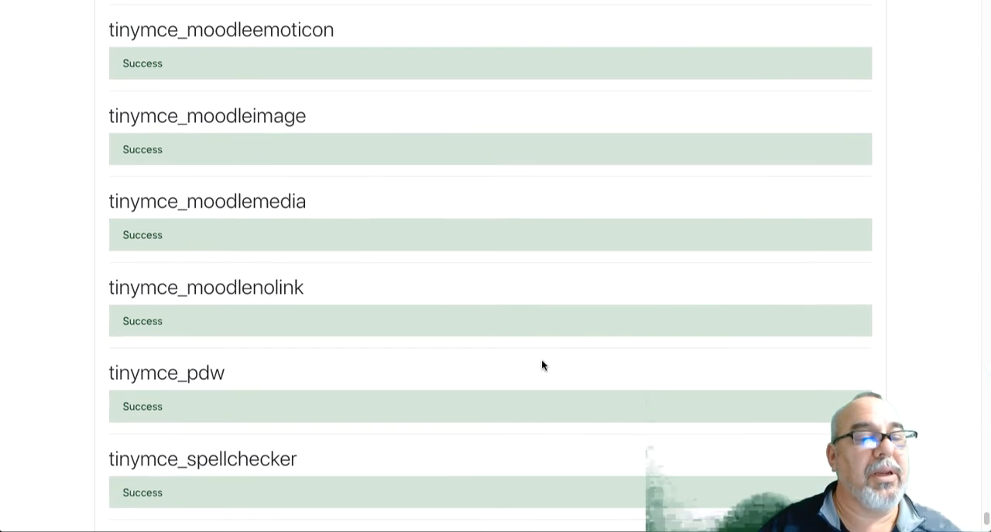
scroll(541, 359, down, 5)
click(495, 474)
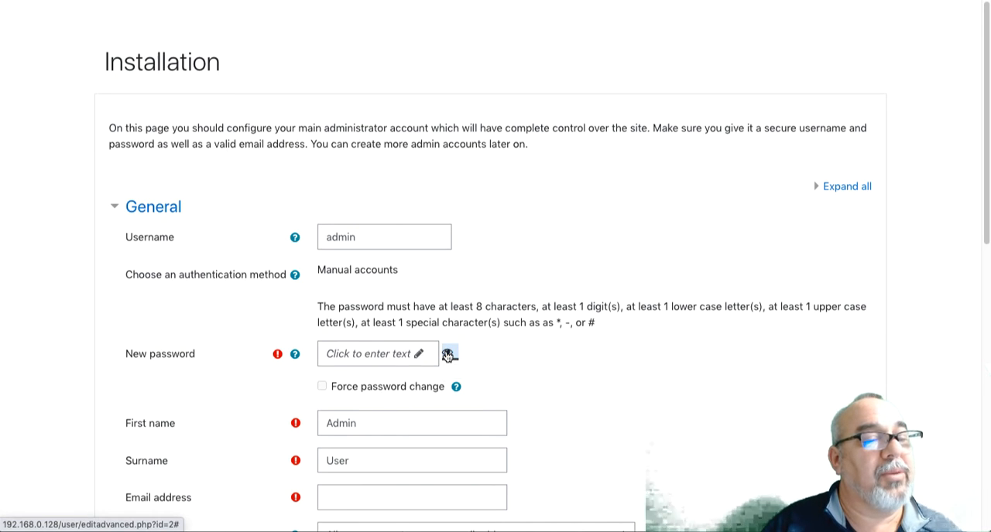
Enter a new password for the main administrator account that meets the stated password rules
click(415, 353)
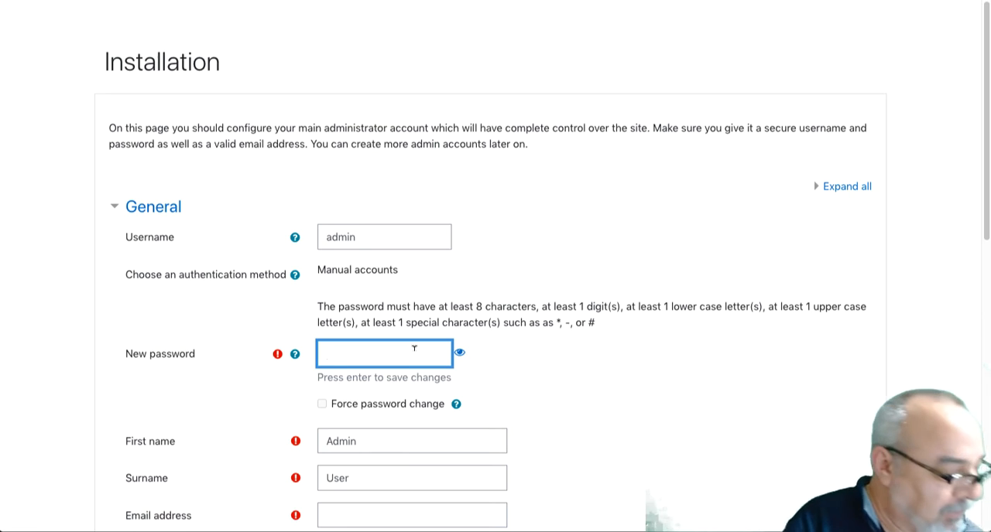
text(Admin)
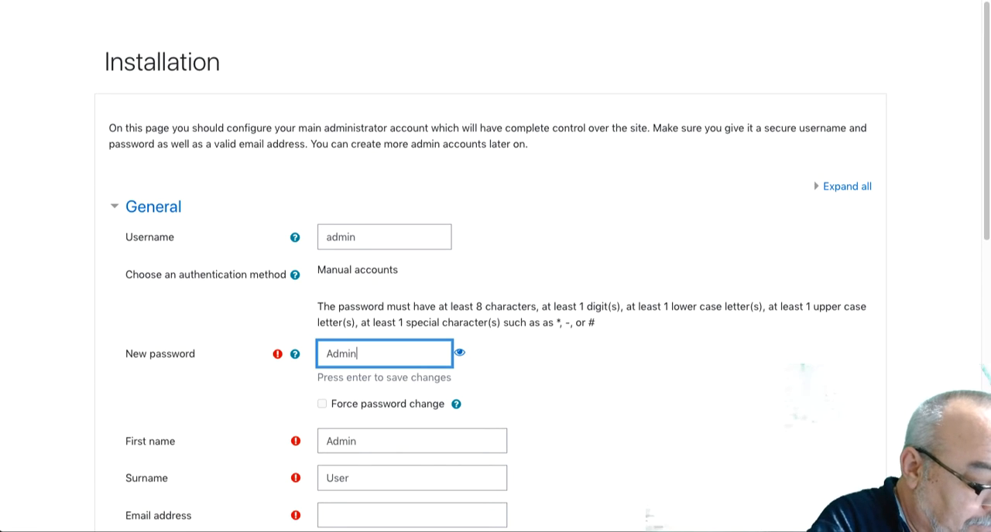
text(@1234)
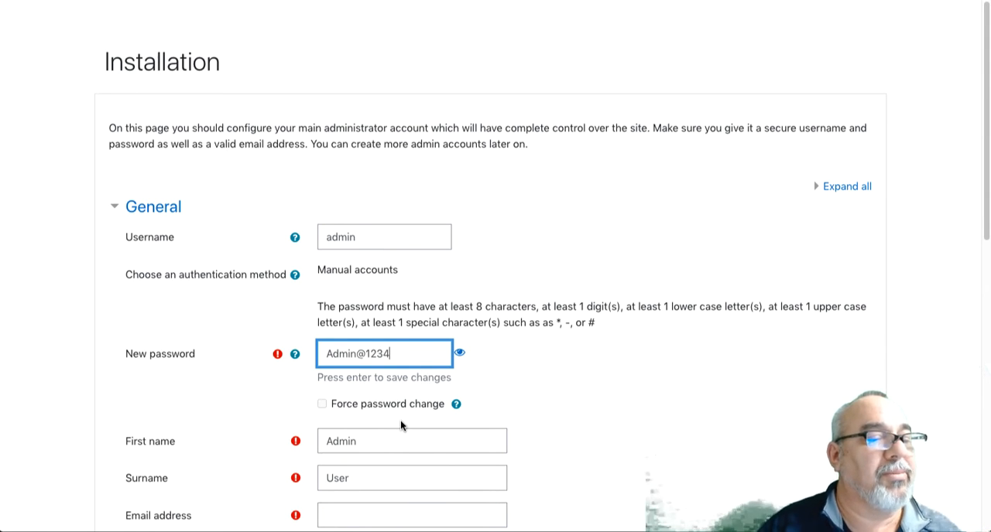
Fill in the administrator's email address in the account profile
scroll(400, 424, down, 3)
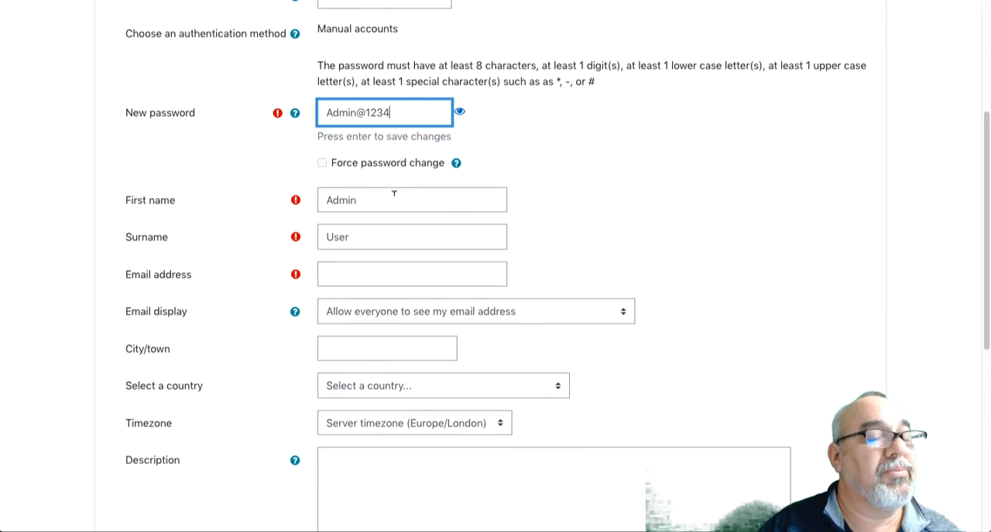
click(355, 274)
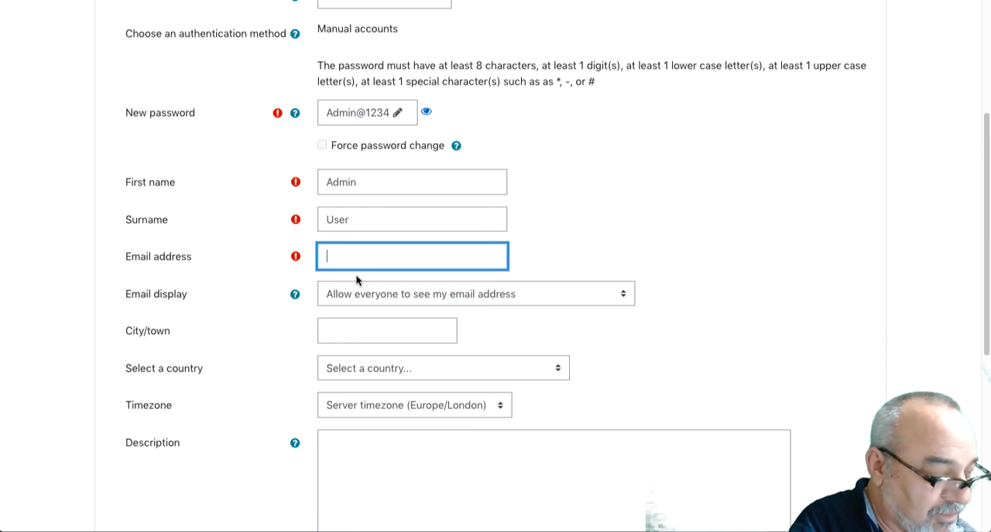
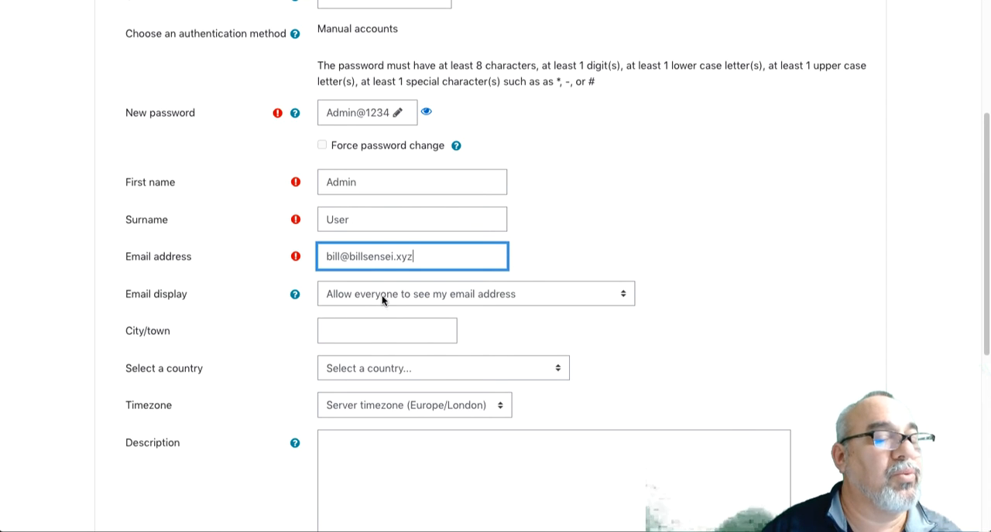
Set the administrator's timezone to Asia/Tokyo and save the profile, leaving the description empty
scroll(382, 300, down, 3)
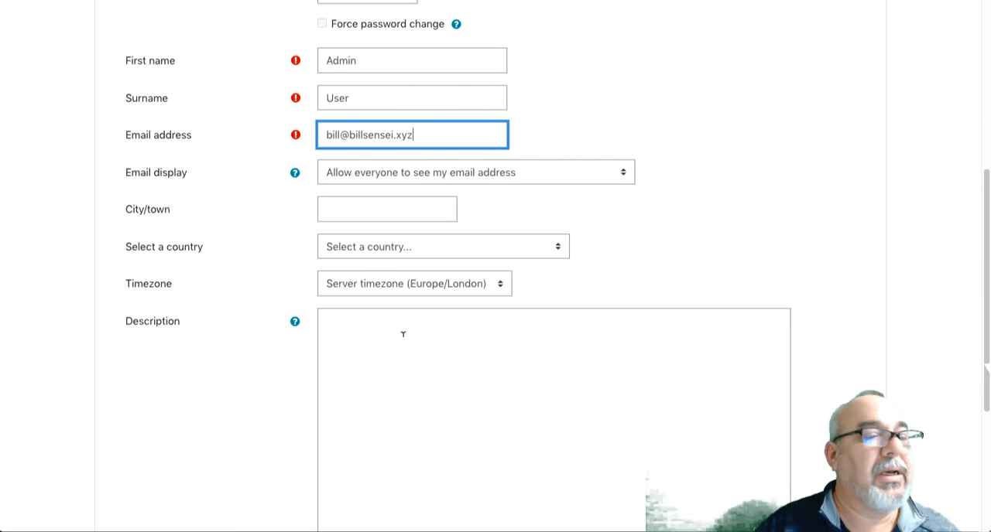
scroll(385, 292, down, 2)
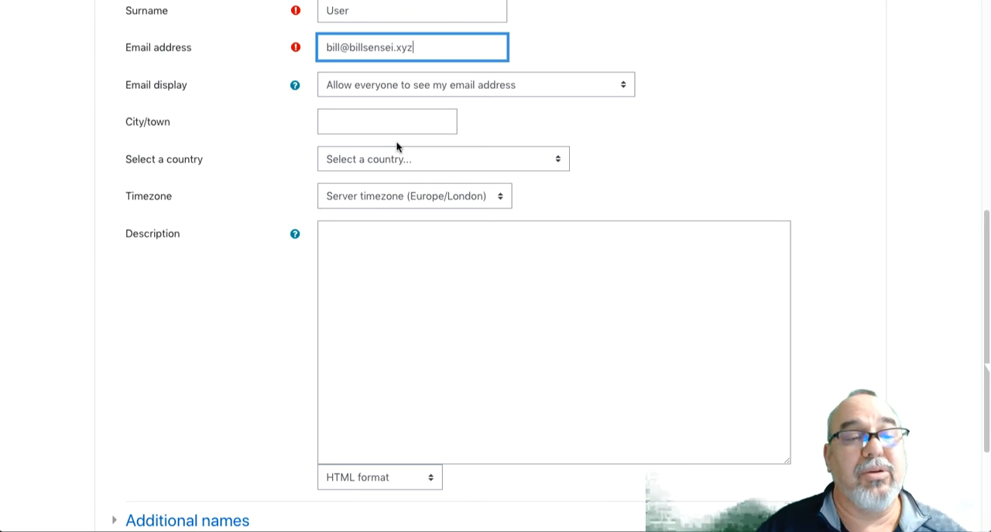
click(406, 197)
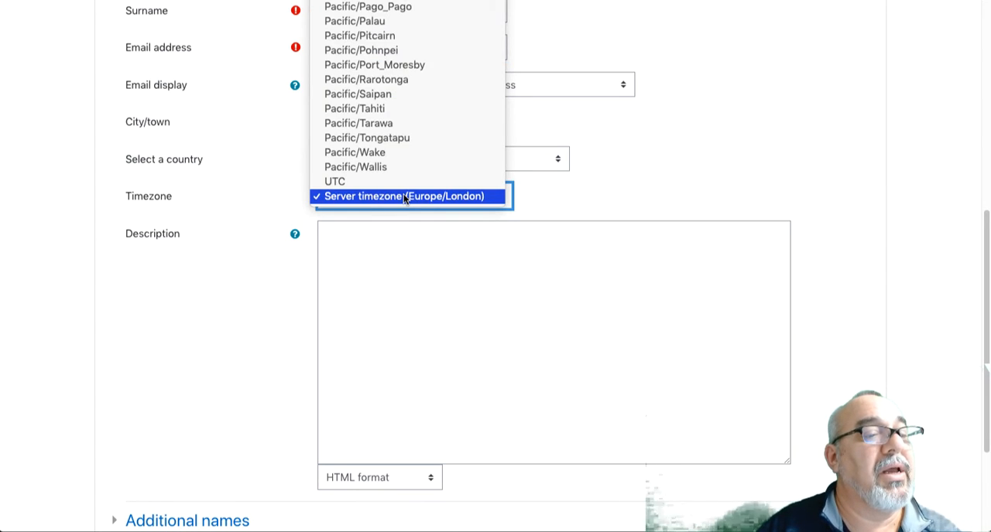
scroll(409, 192, up, 5)
scroll(409, 186, up, 20)
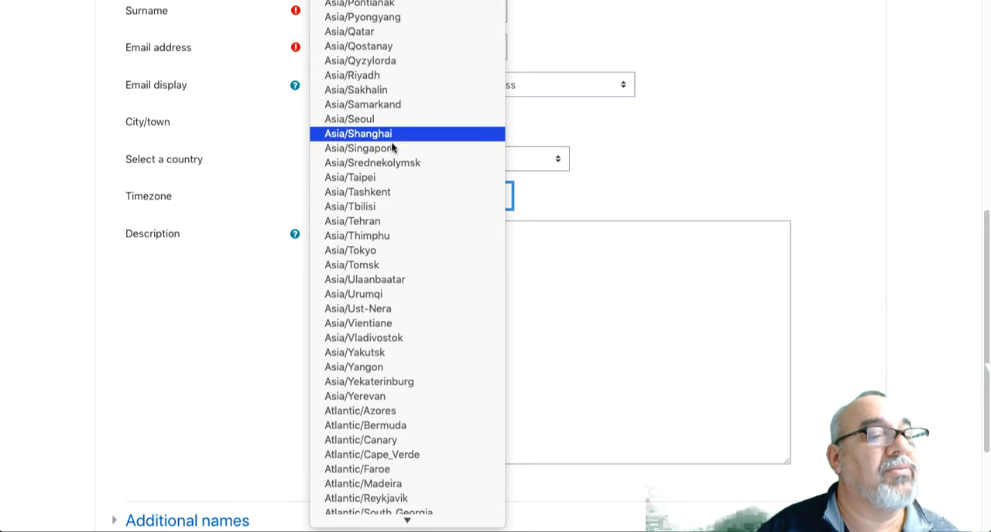
click(383, 253)
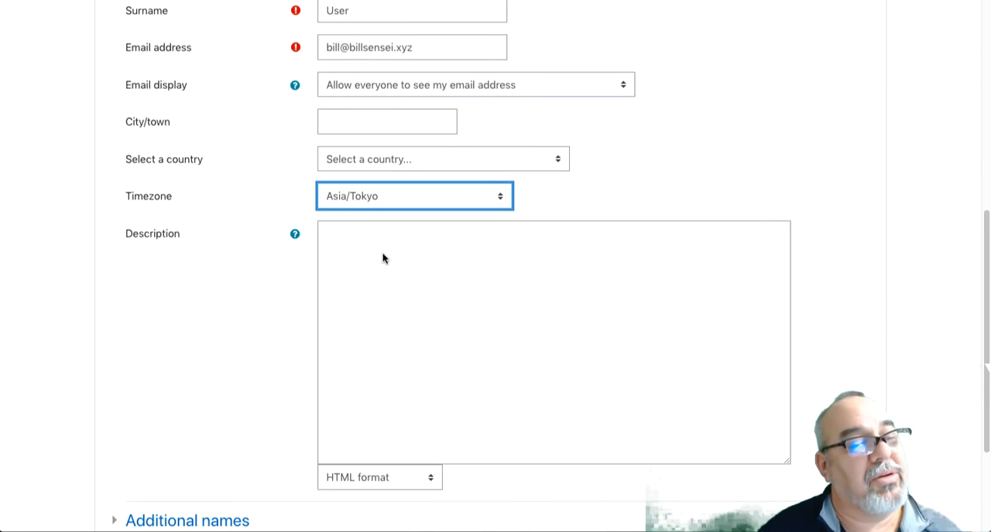
click(383, 258)
scroll(389, 256, down, 2)
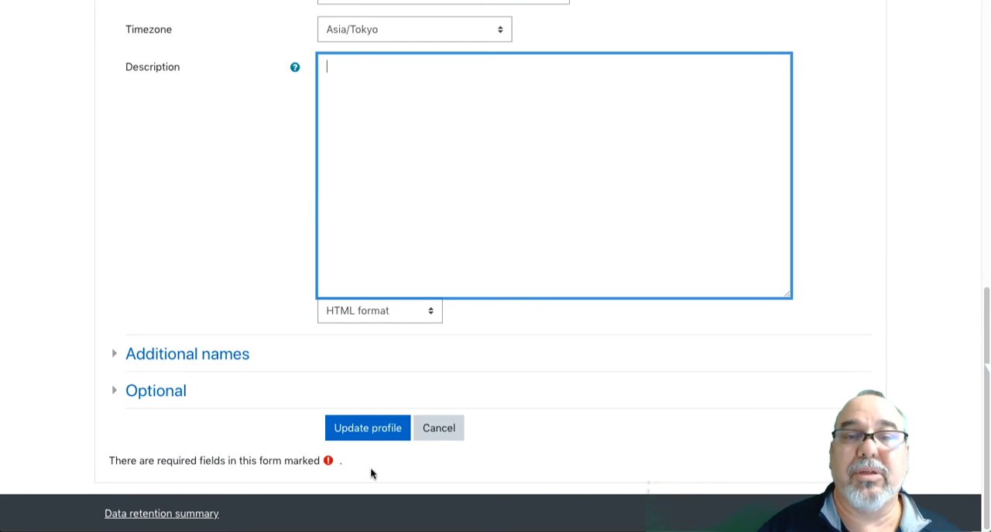
click(382, 435)
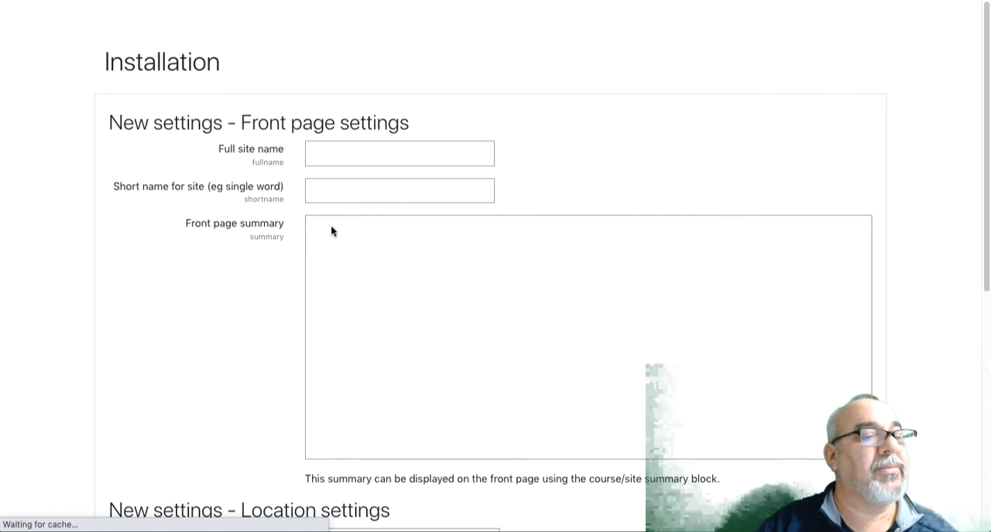
Set the full site name to the owner's first name in possessive form plus "Awesome Moodle", and the short name to BAM
click(336, 154)
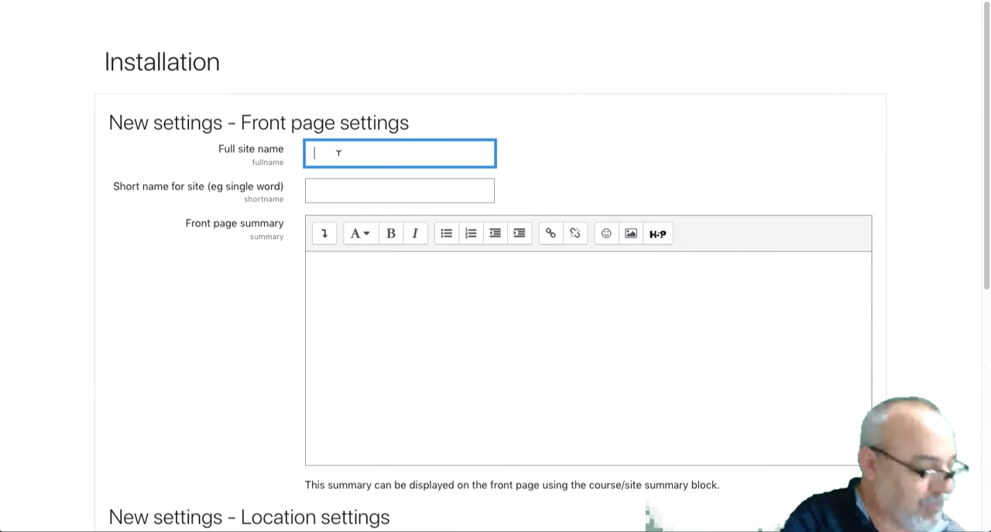
text(Bill)
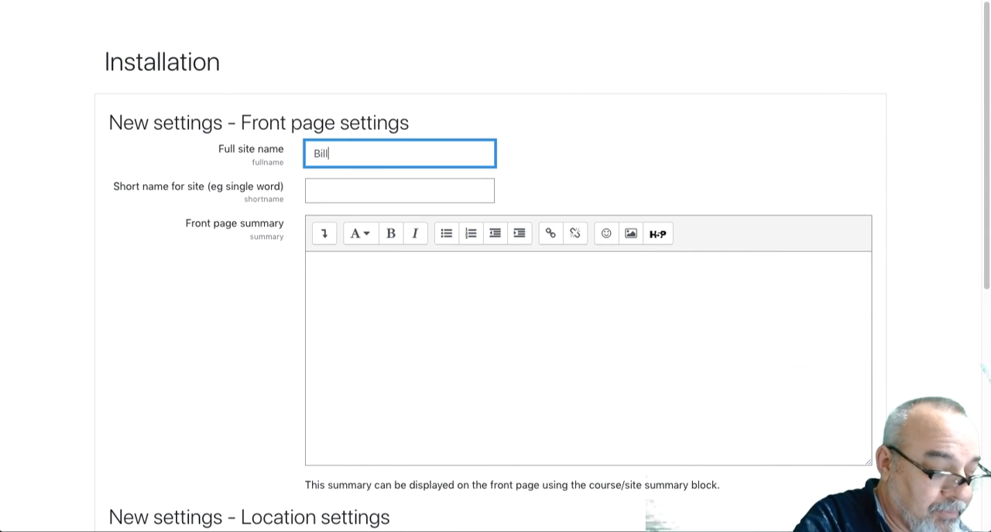
text('s Awe)
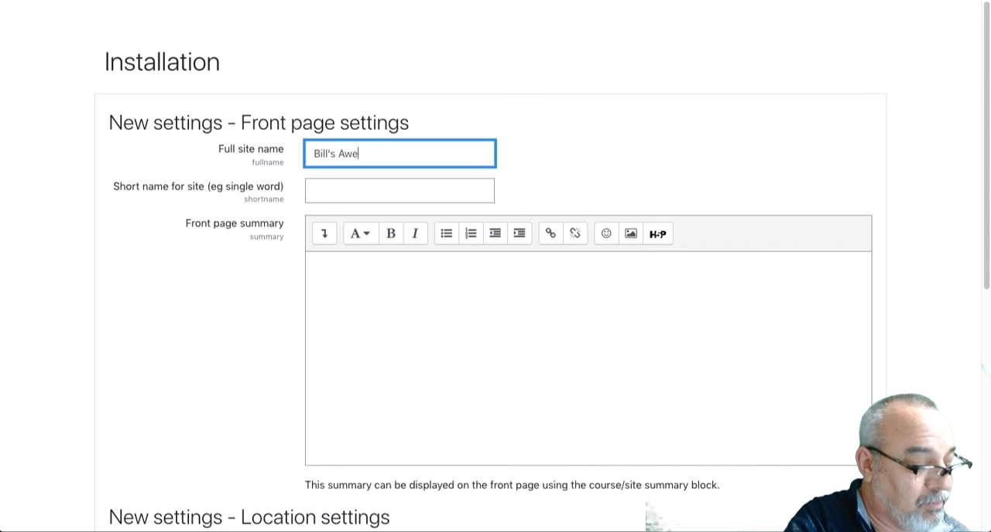
text(some Moo)
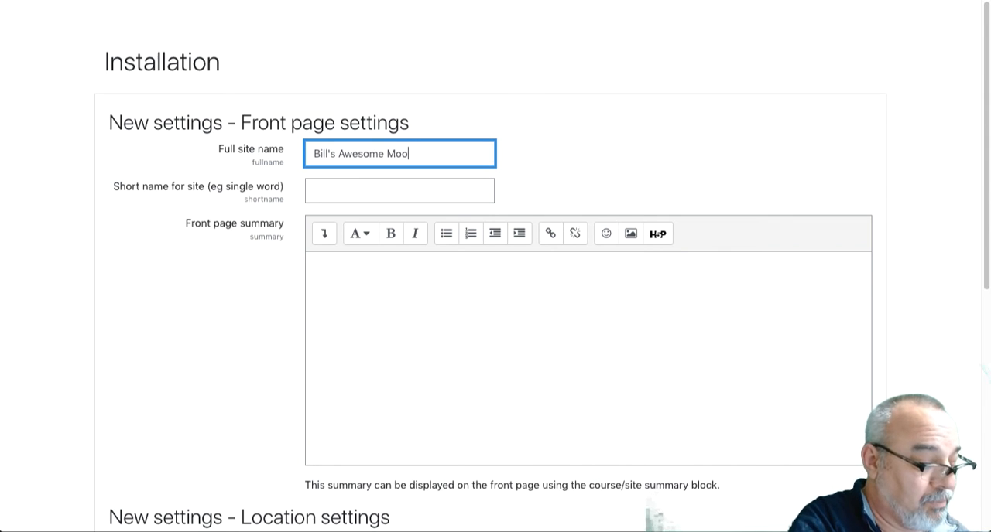
text(dle)
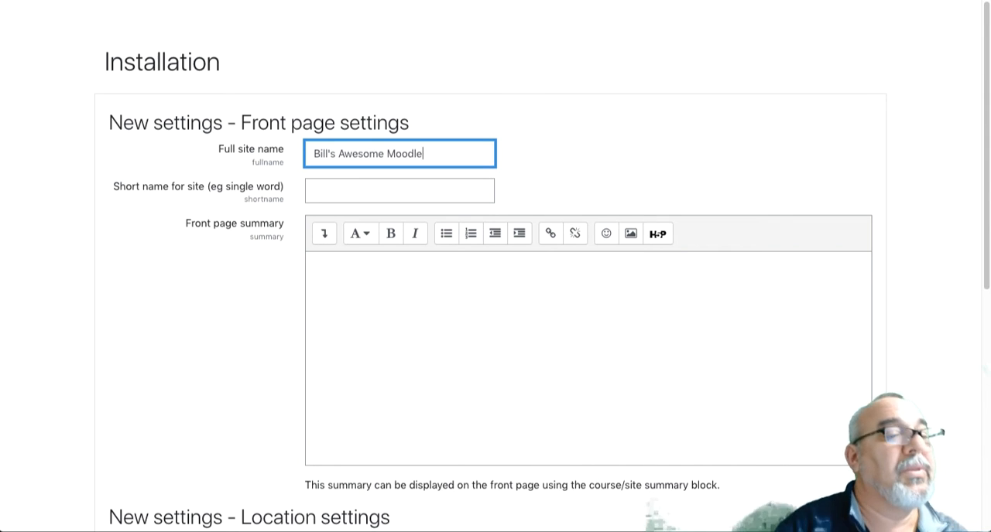
click(314, 192)
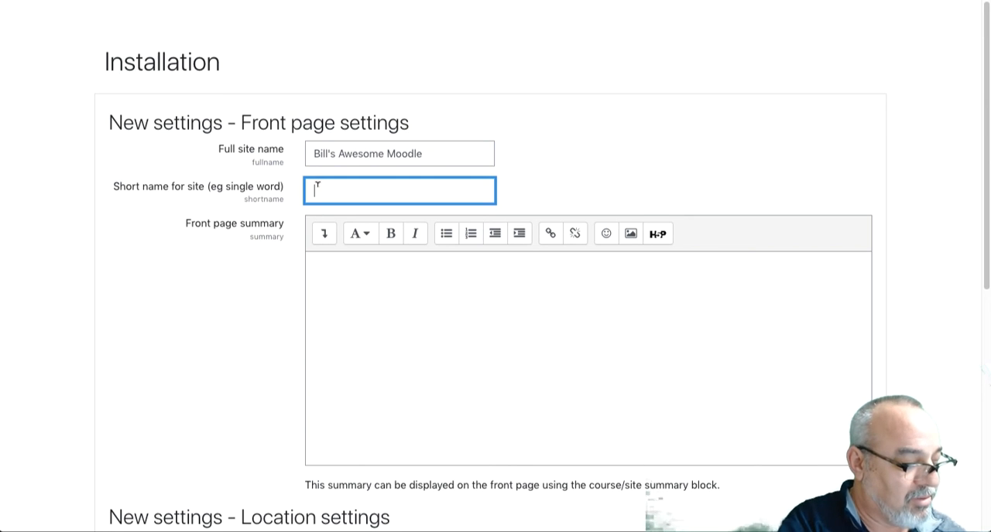
text(BAM)
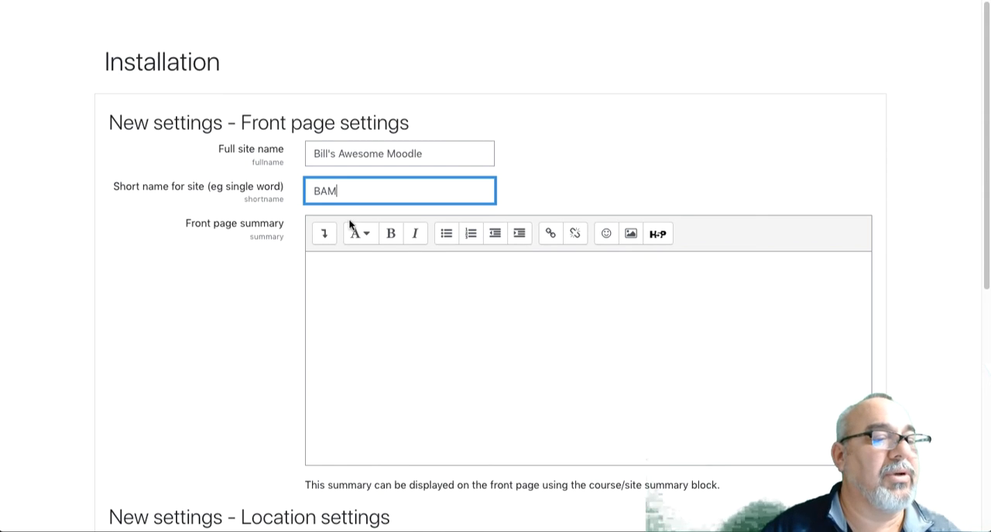
Write "An Awesome Moodle Site!" as the front page summary
click(343, 301)
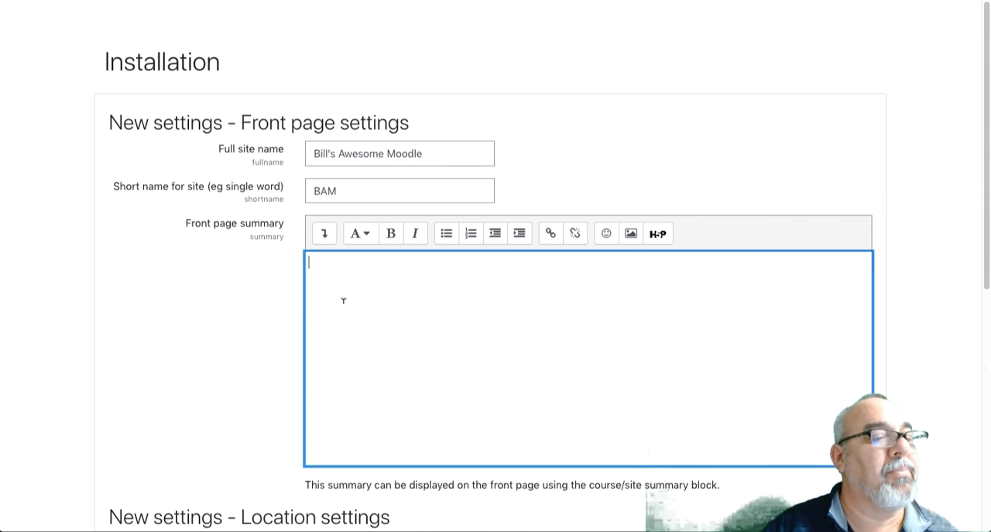
text(An A)
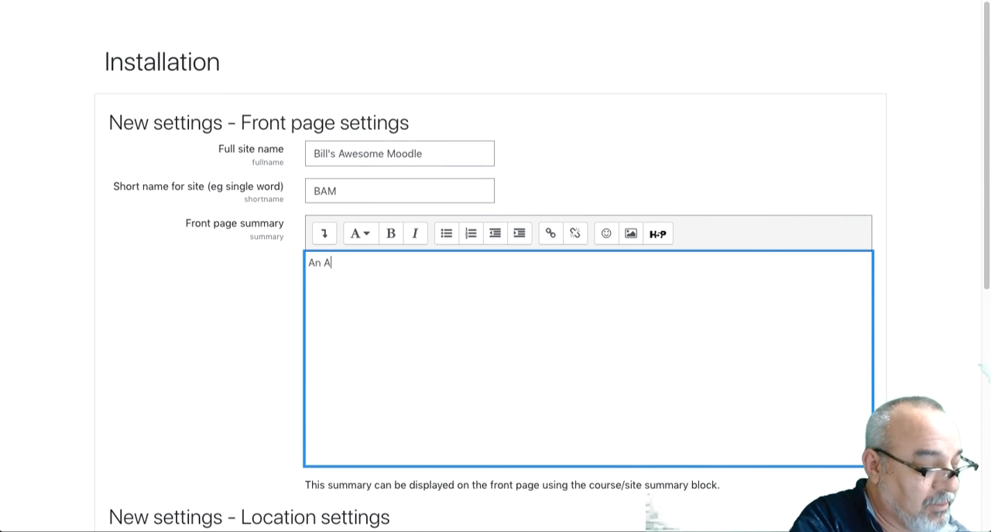
text(wesome M)
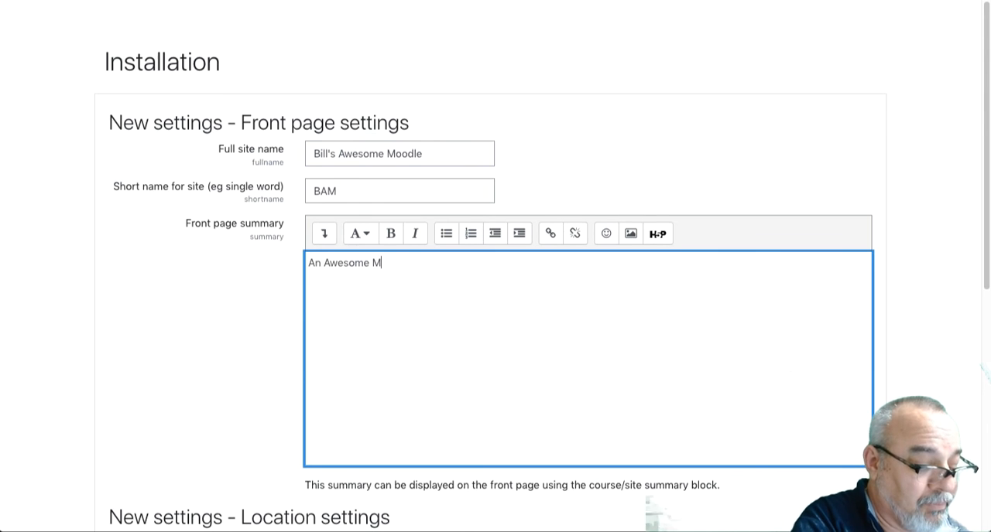
text(oodle Sit)
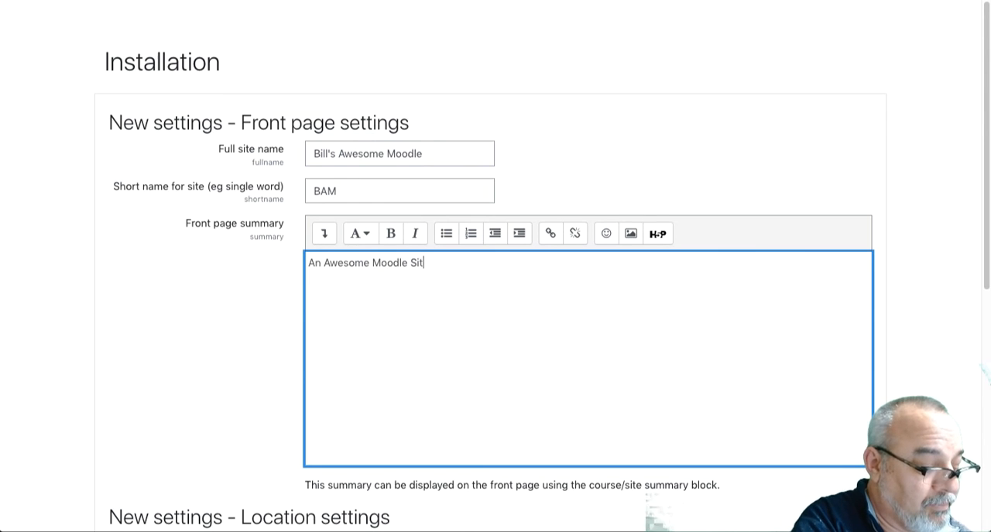
text(e!)
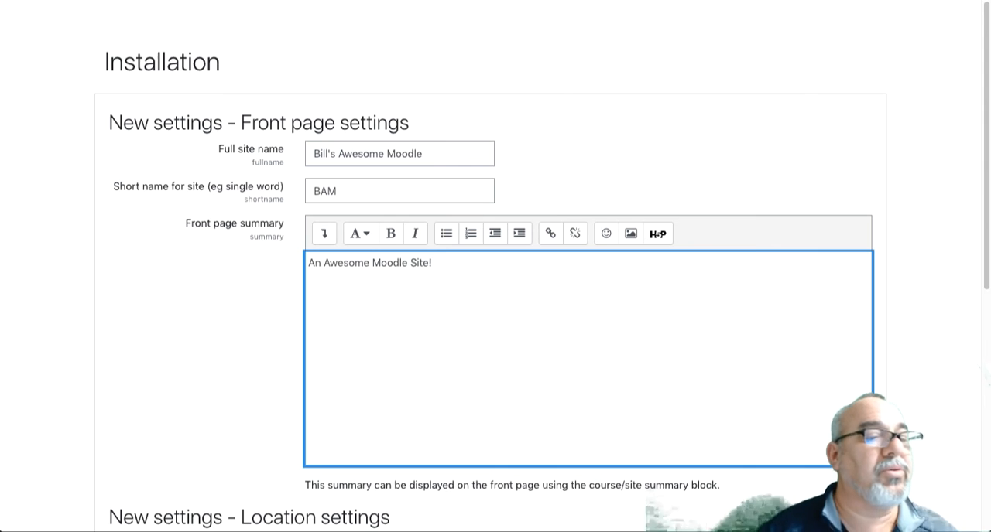
Set the site's default timezone to Asia/Tokyo in the location settings
scroll(420, 358, down, 3)
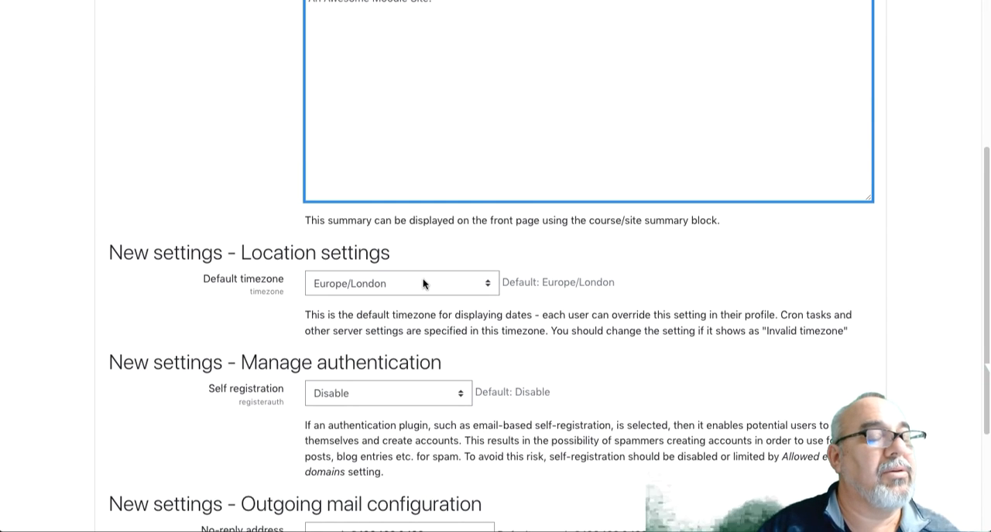
click(423, 283)
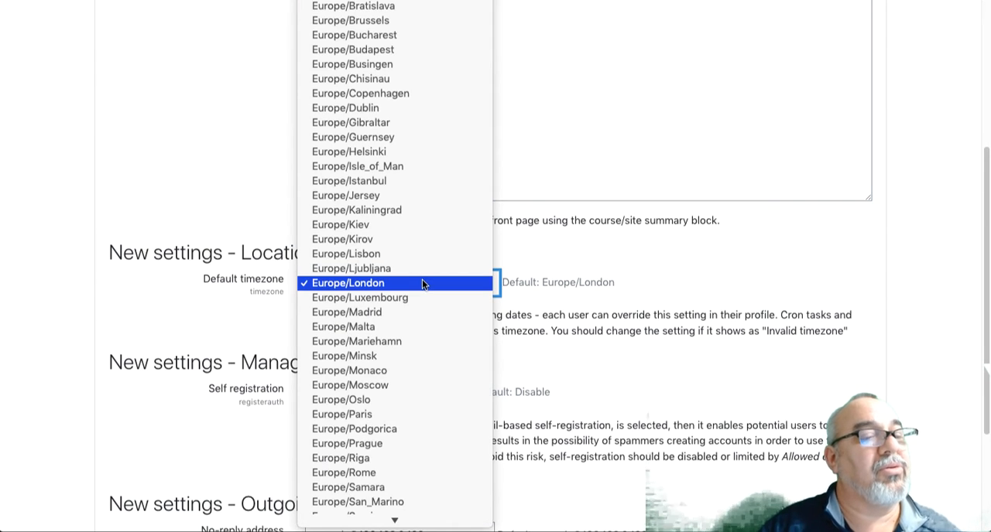
scroll(420, 279, up, 15)
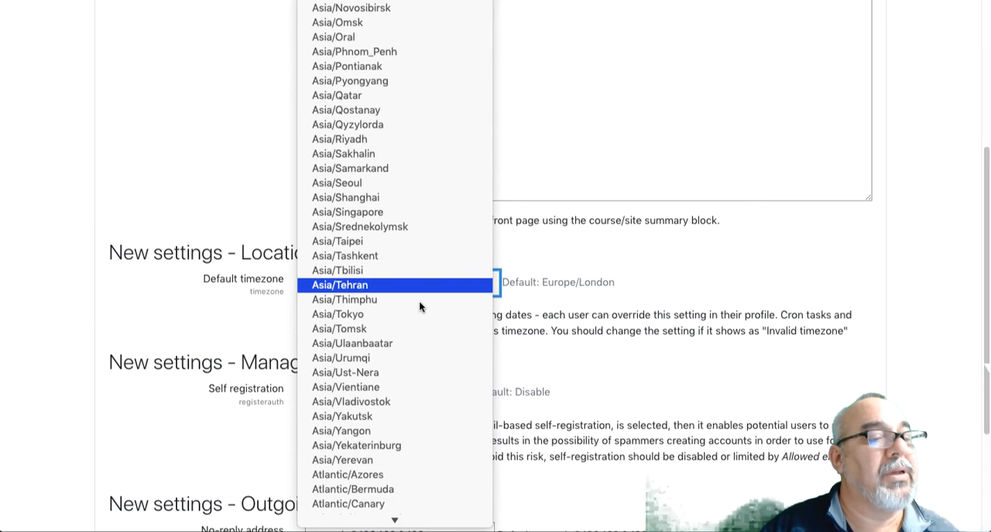
click(414, 323)
click(401, 283)
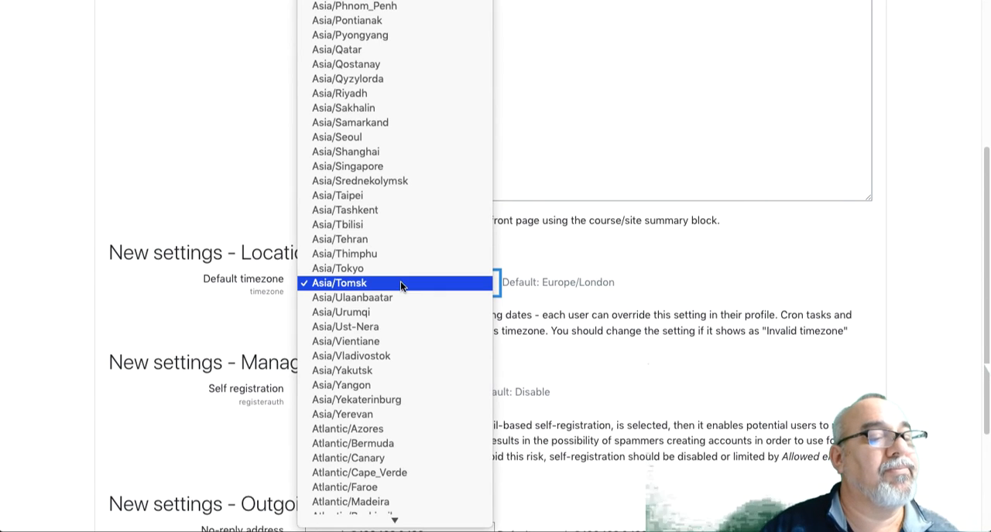
click(399, 270)
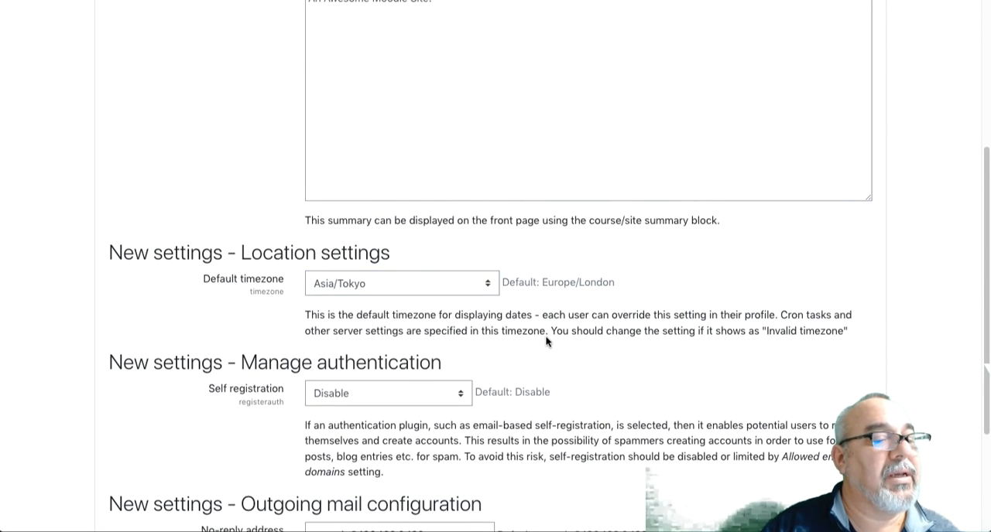
Append ".com" to the no-reply address for outgoing mail and save the new site settings
scroll(548, 336, down, 5)
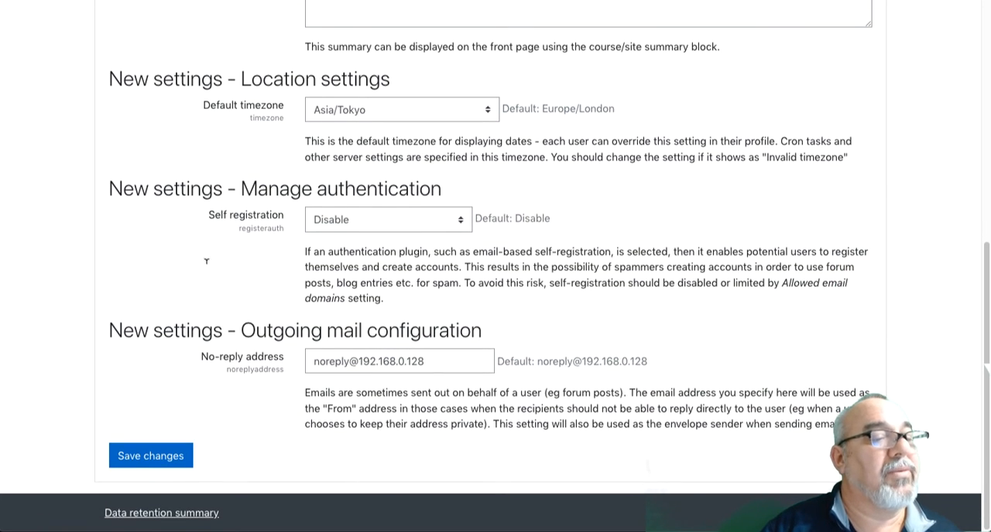
click(441, 359)
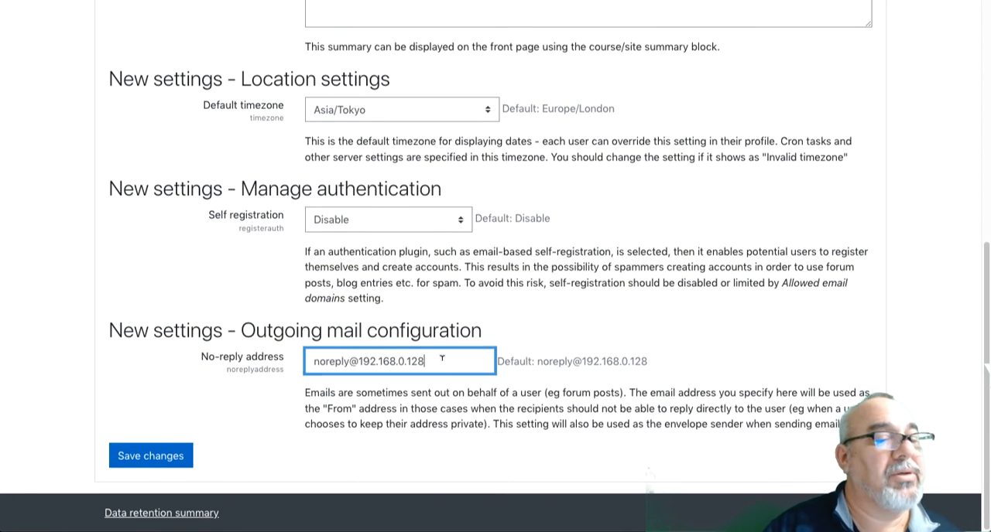
text(.com)
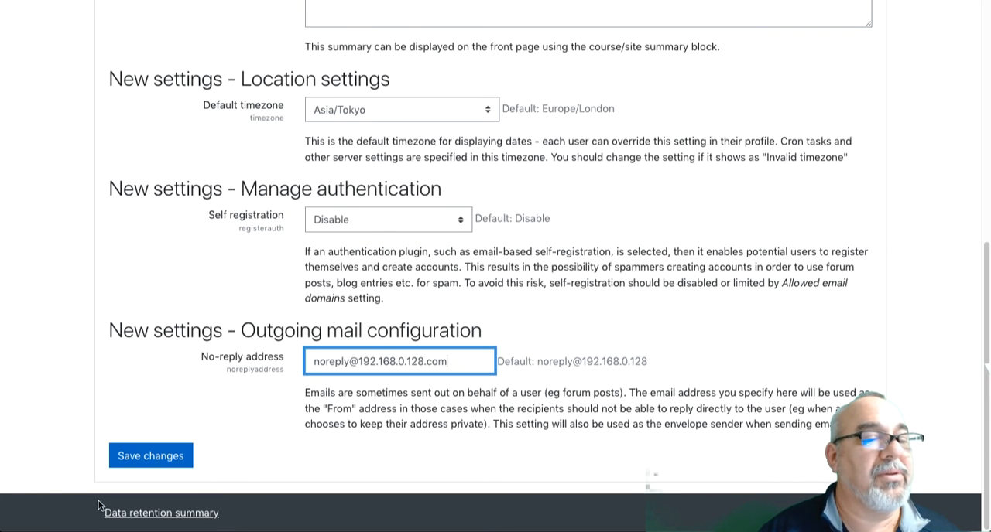
click(145, 458)
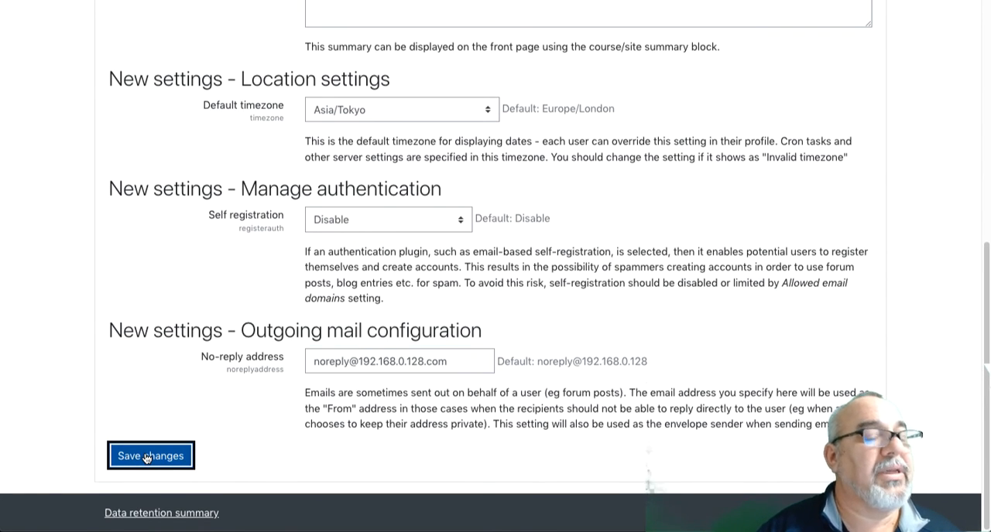